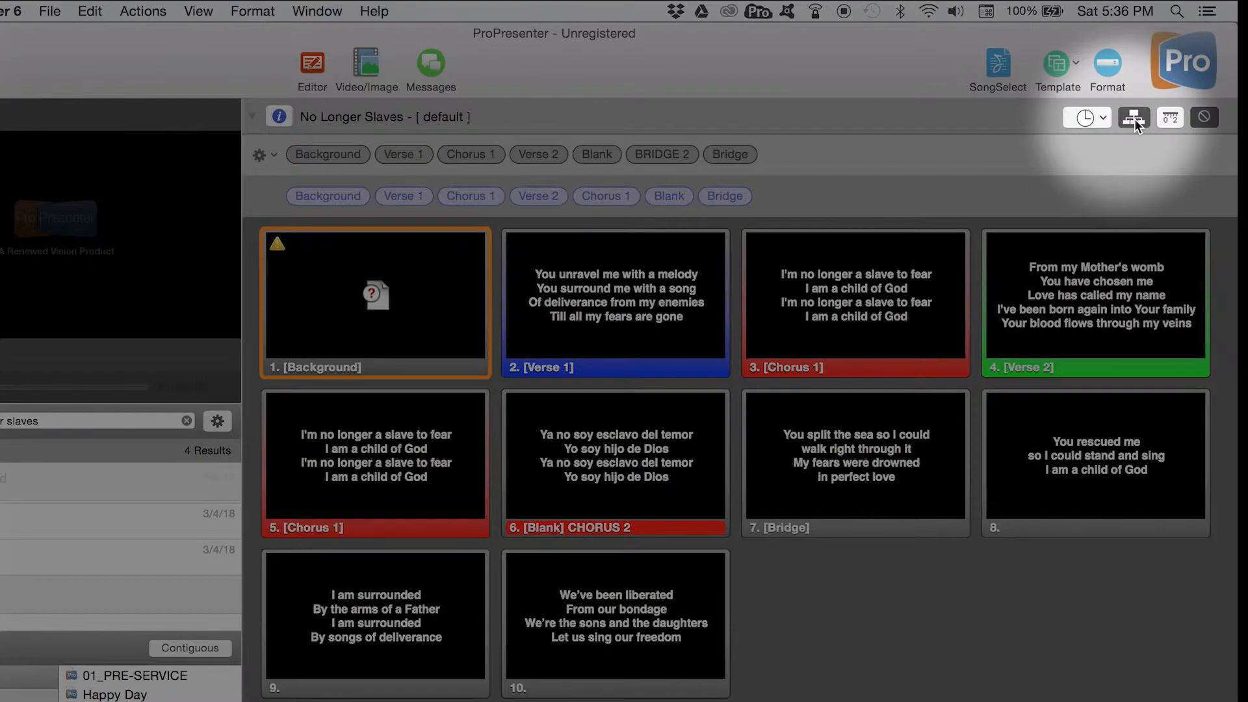
- View the arrangement options available for the song No Longer Slaves
{"action": "left_click", "coordinate": [272, 155]}
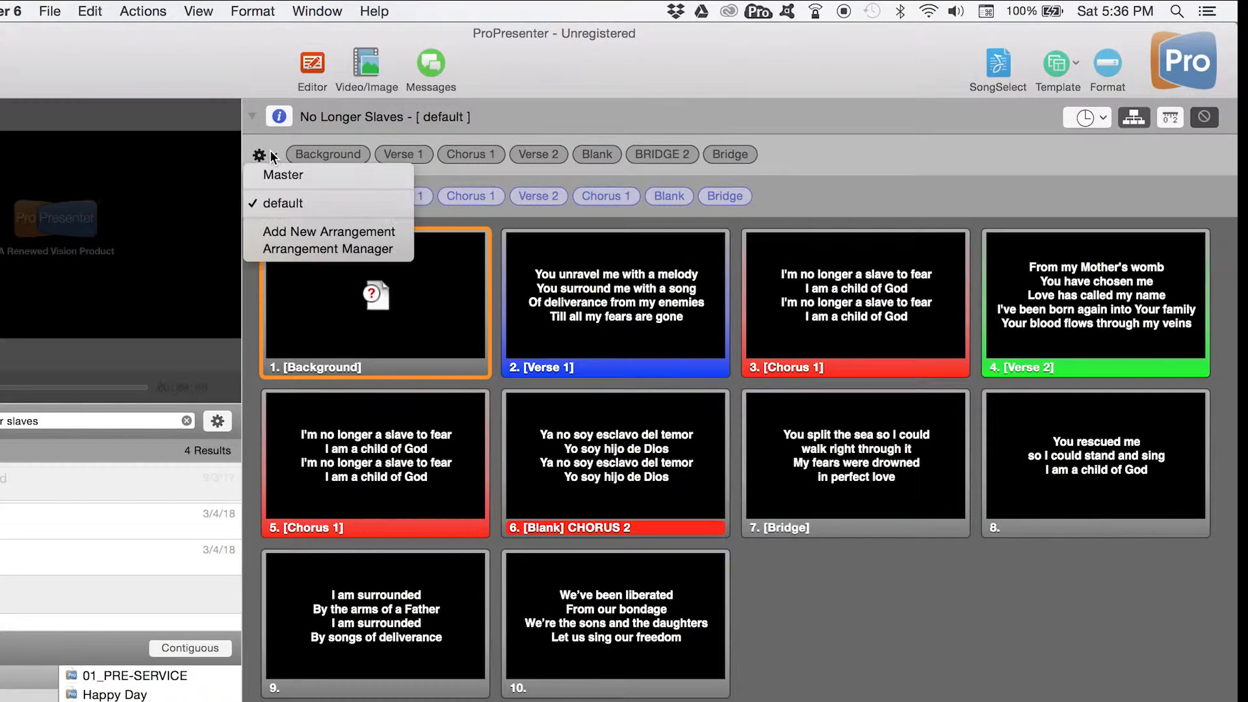
{"action": "left_click", "coordinate": [271, 153]}
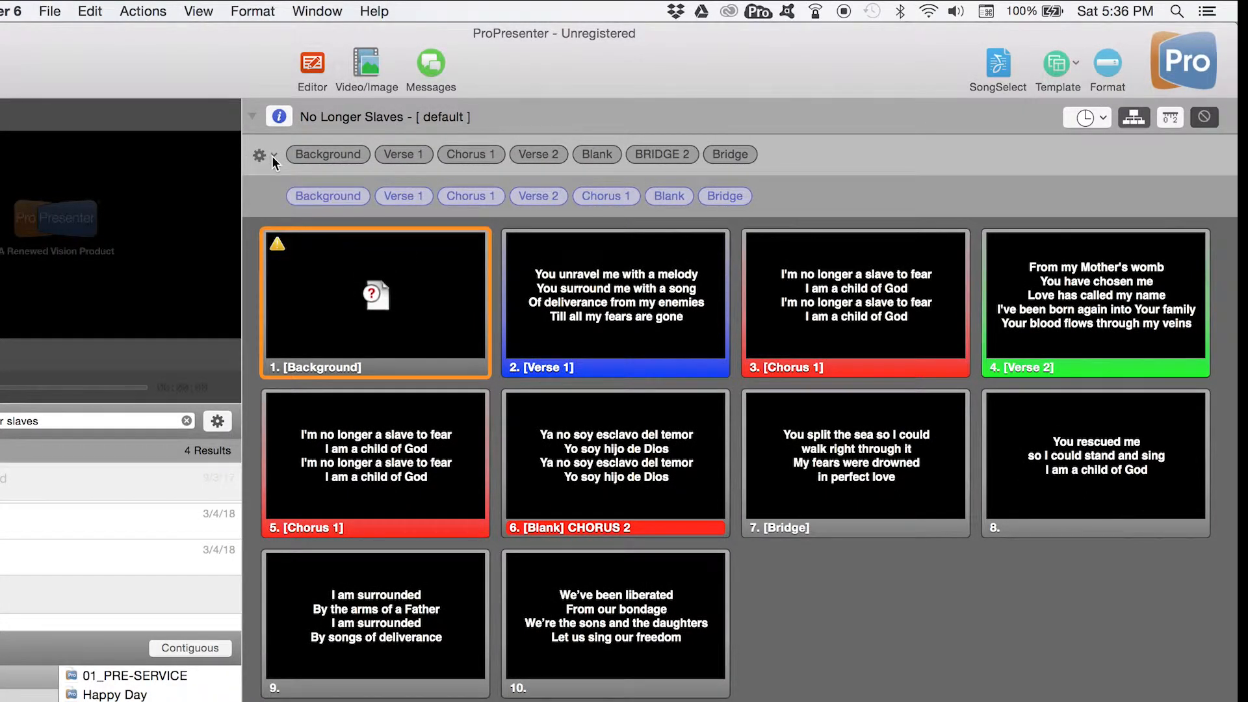
{"action": "left_click", "coordinate": [272, 156]}
{"action": "left_click", "coordinate": [269, 156]}
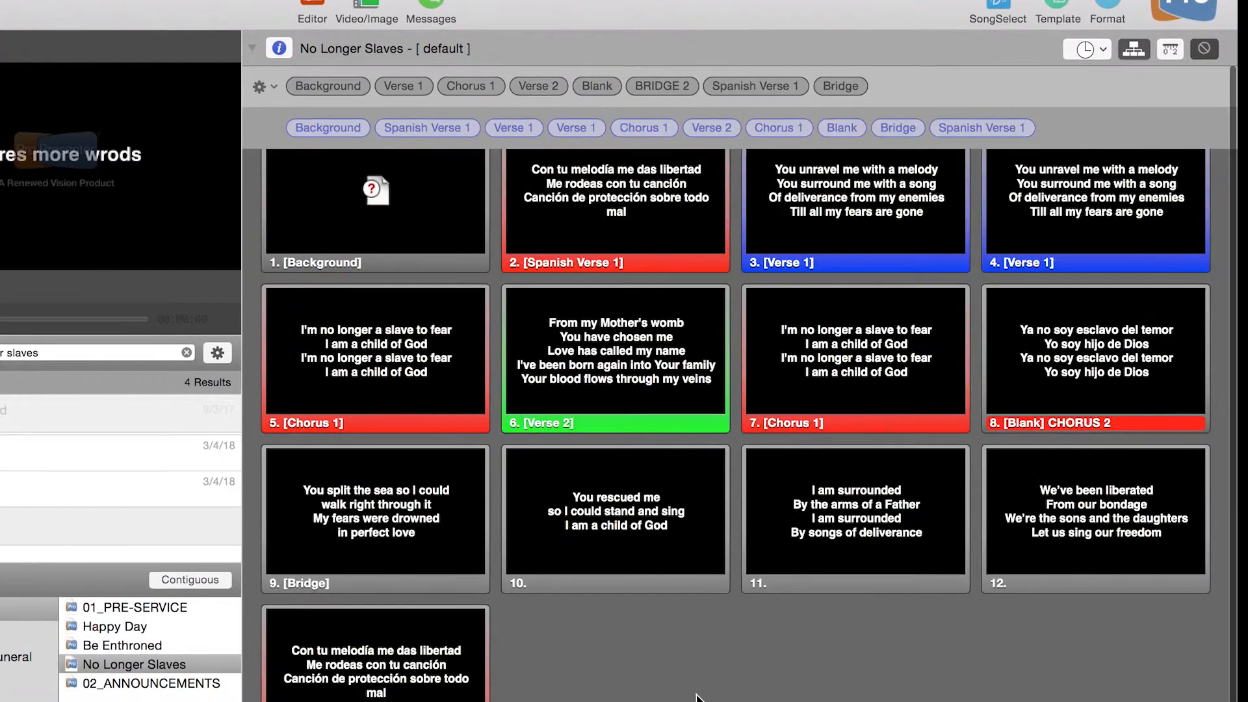
- Send slide 12, beginning "We've been liberated", to the live output
{"action": "scroll", "coordinate": [697, 698], "scroll_direction": "down", "scroll_amount": 1}
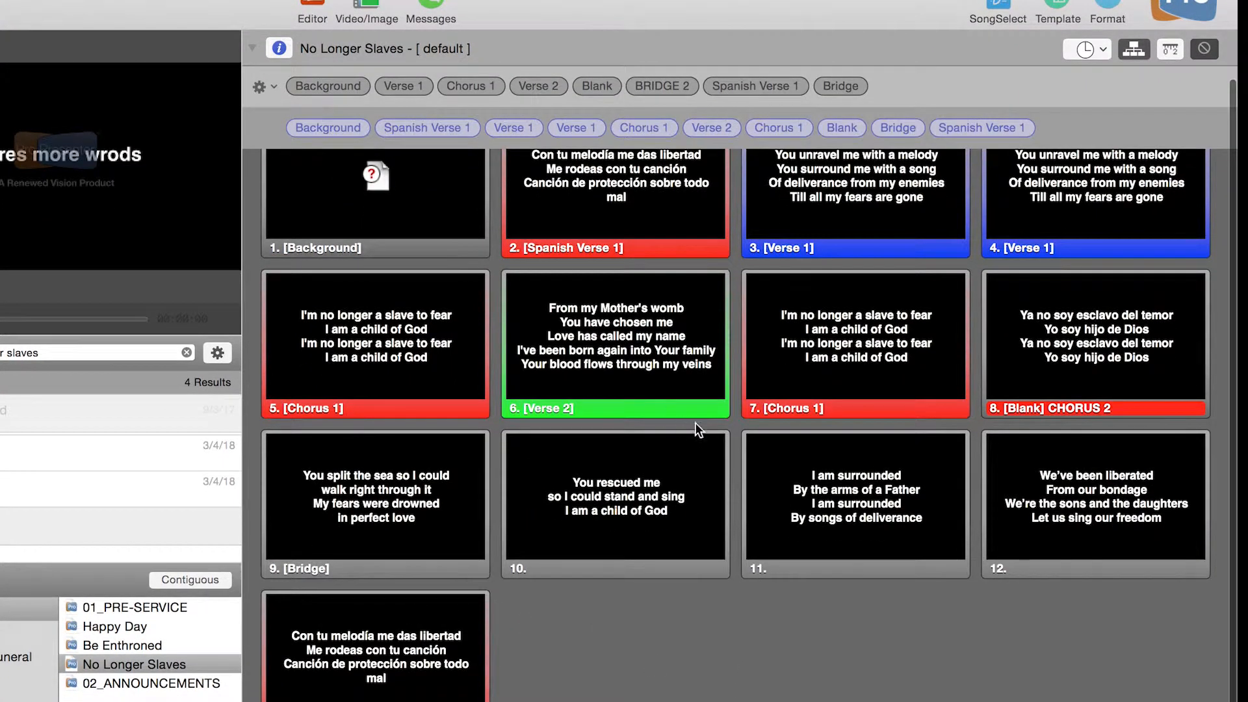
{"action": "left_click", "coordinate": [1081, 511]}
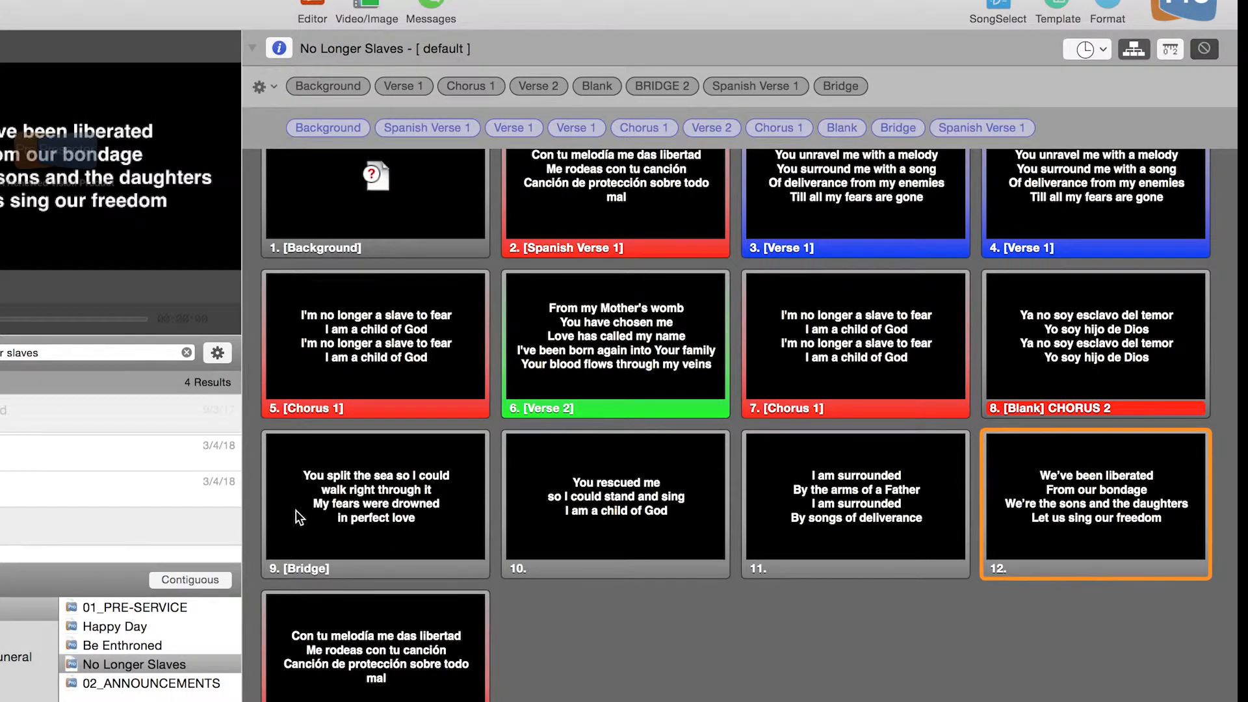
{"action": "left_click_drag", "start_coordinate": [1087, 518], "coordinate": [948, 371]}
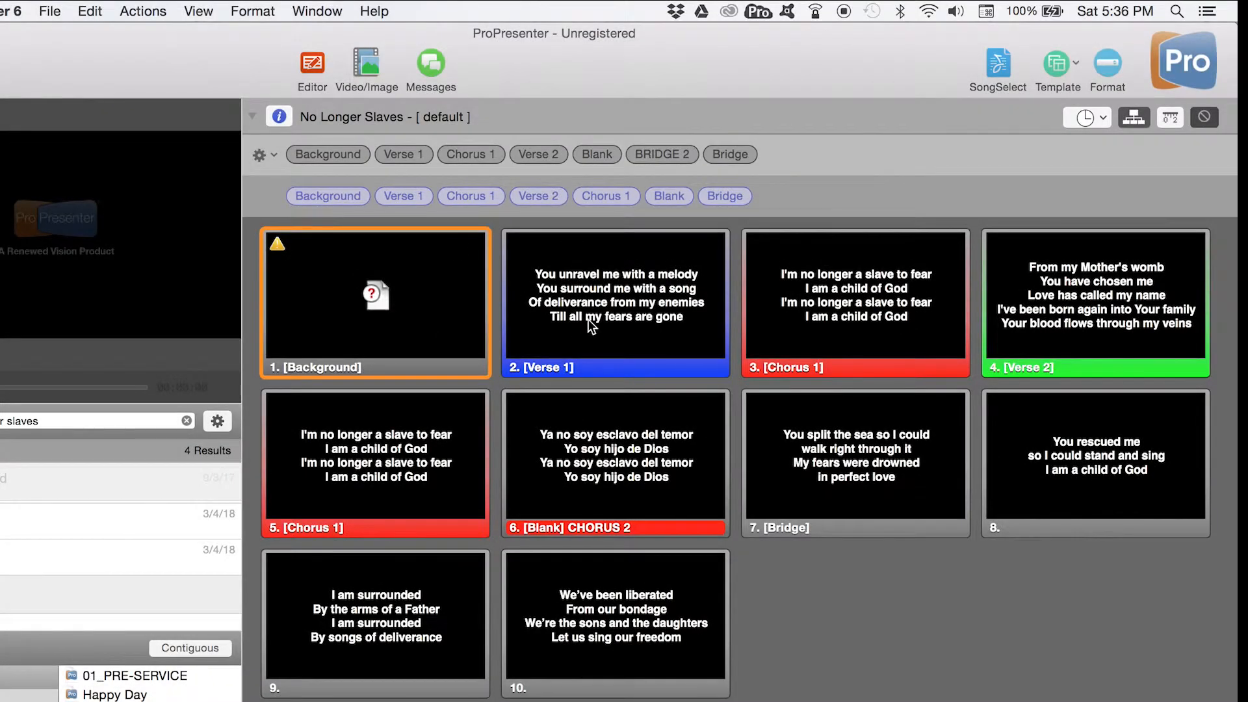
- Add the text "another line" below the last lyric line of the Verse 1 slide using Quick Edit
{"action": "right_click", "coordinate": [588, 319]}
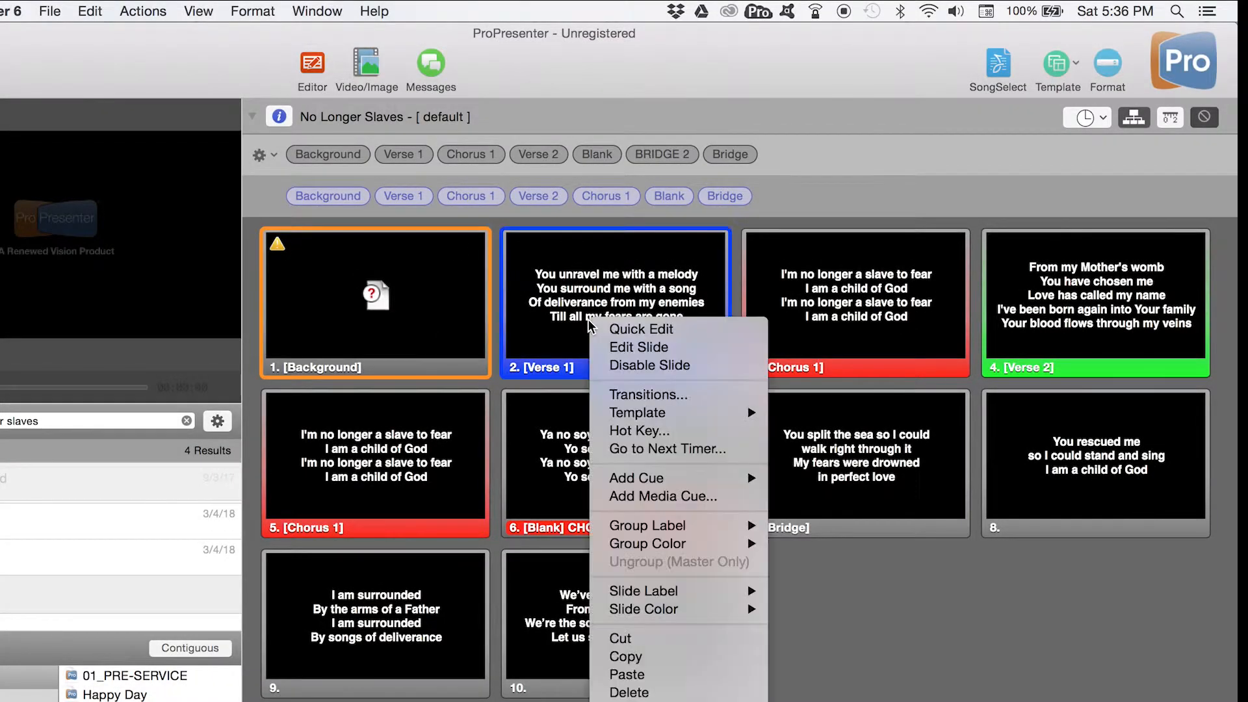
{"action": "left_click", "coordinate": [611, 327]}
{"action": "double_click", "coordinate": [671, 342]}
{"action": "key", "text": "Right"}
{"action": "key", "text": "Return"}
{"action": "type", "text": "another line"}
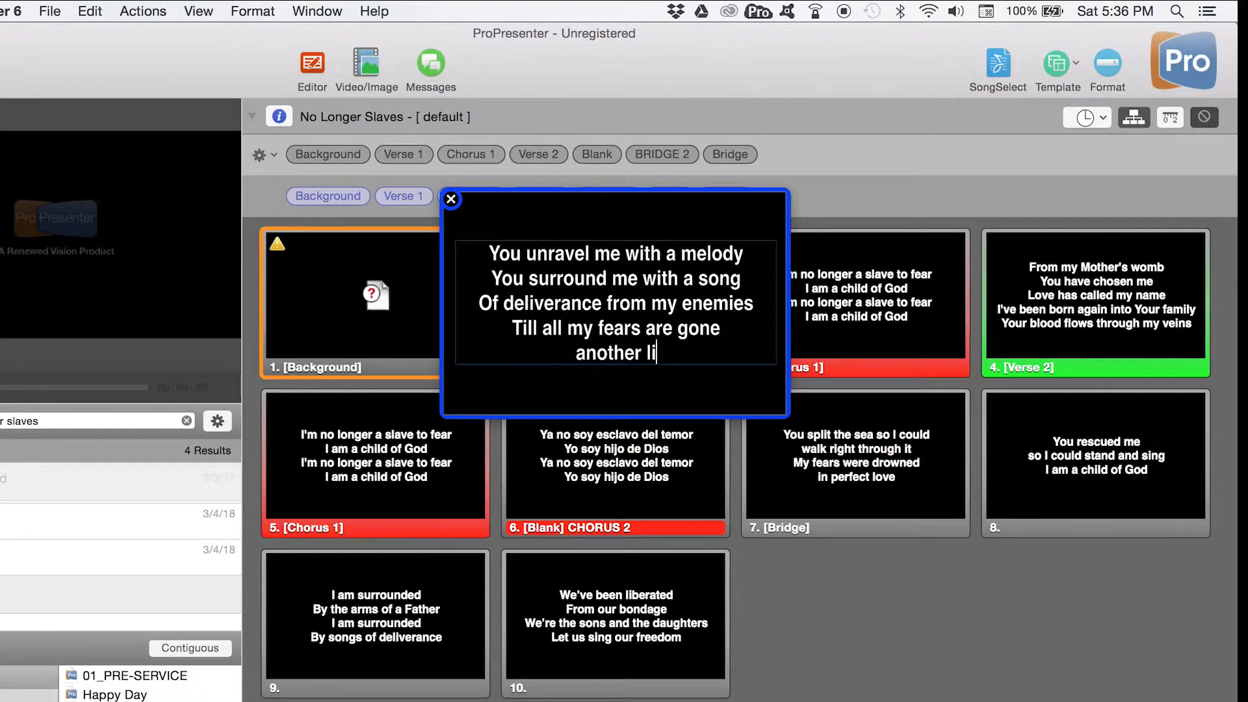
{"action": "key", "text": "Return"}
{"action": "left_click", "coordinate": [392, 169]}
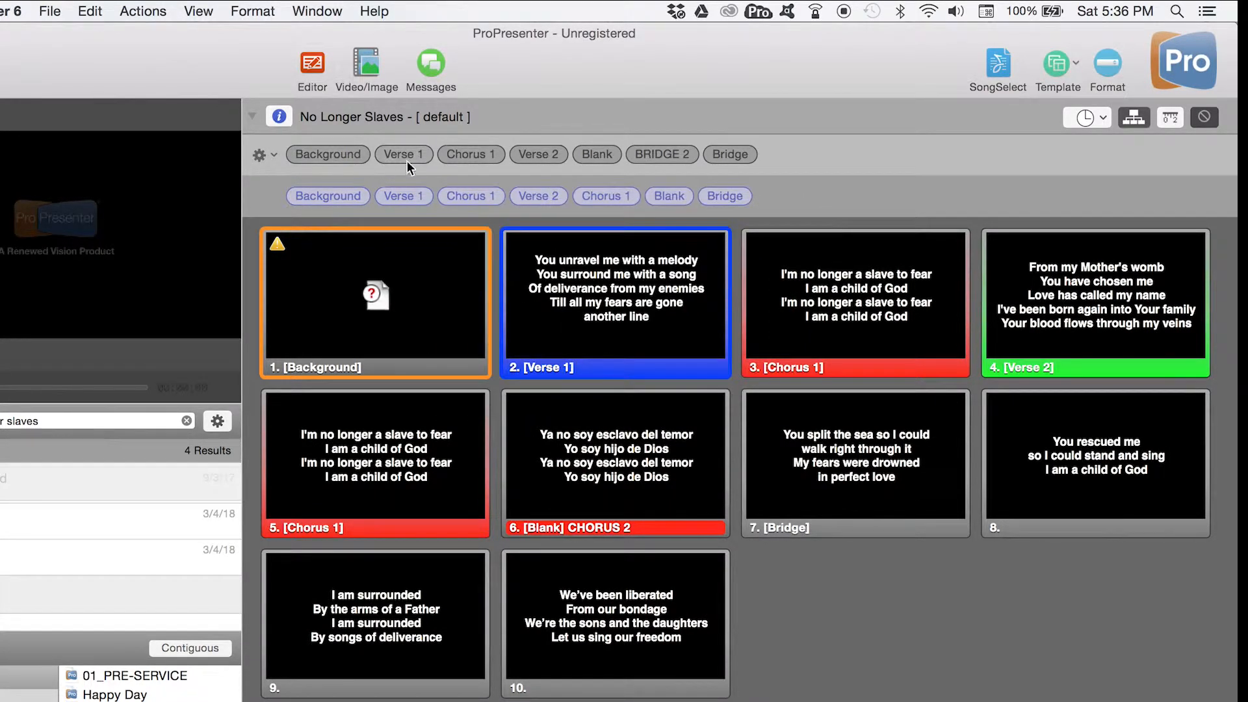
- Add a second Verse 1 to the arrangement directly after the existing Verse 1
{"action": "left_click_drag", "start_coordinate": [408, 156], "coordinate": [437, 194]}
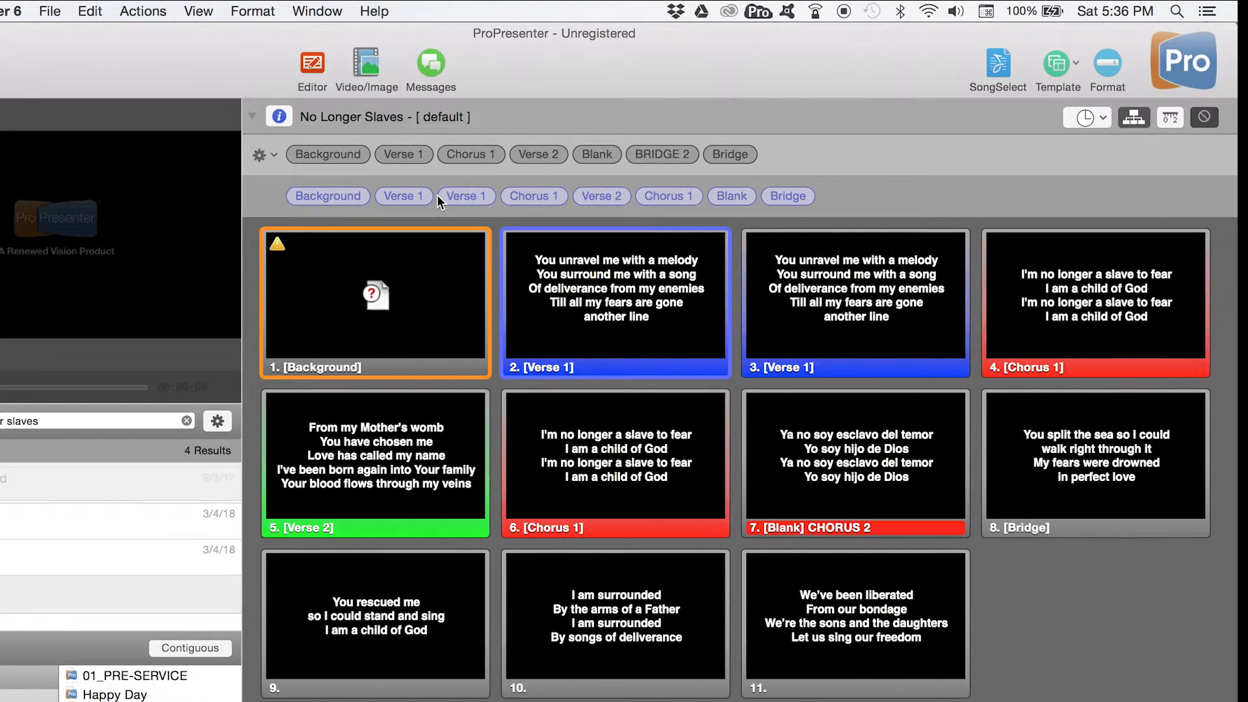
- Remove the added "another line" text from the Verse 1 slide using Quick Edit
{"action": "right_click", "coordinate": [607, 324]}
{"action": "left_click", "coordinate": [624, 334]}
{"action": "left_click", "coordinate": [659, 340]}
{"action": "key", "text": "BackSpace"}
{"action": "key", "text": "BackSpace"}
{"action": "key", "text": "BackSpace"}
{"action": "key", "text": "BackSpace"}
{"action": "key", "text": "BackSpace"}
{"action": "key", "text": "BackSpace"}
{"action": "key", "text": "BackSpace"}
{"action": "key", "text": "BackSpace"}
{"action": "key", "text": "BackSpace"}
{"action": "key", "text": "BackSpace"}
{"action": "key", "text": "BackSpace"}
{"action": "key", "text": "BackSpace"}
{"action": "key", "text": "BackSpace"}
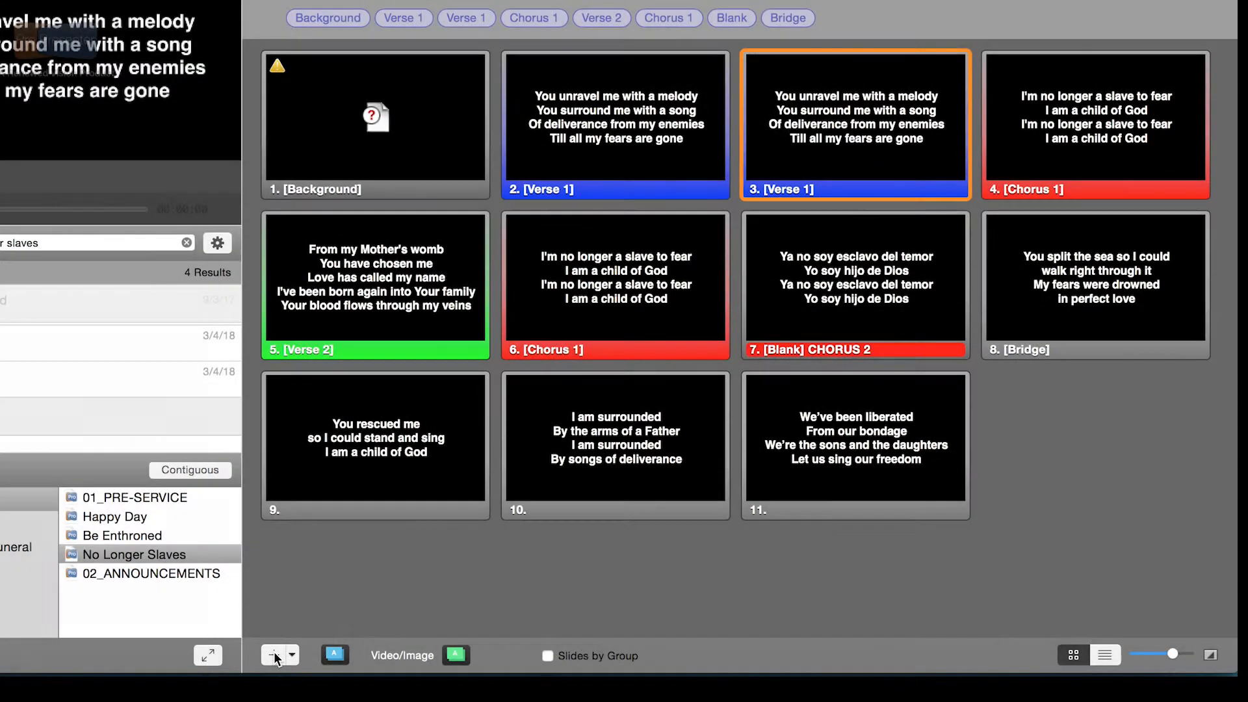
- Add a new blank slide at the end of No Longer Slaves and select it
{"action": "left_click", "coordinate": [274, 656]}
{"action": "left_click", "coordinate": [1056, 453]}
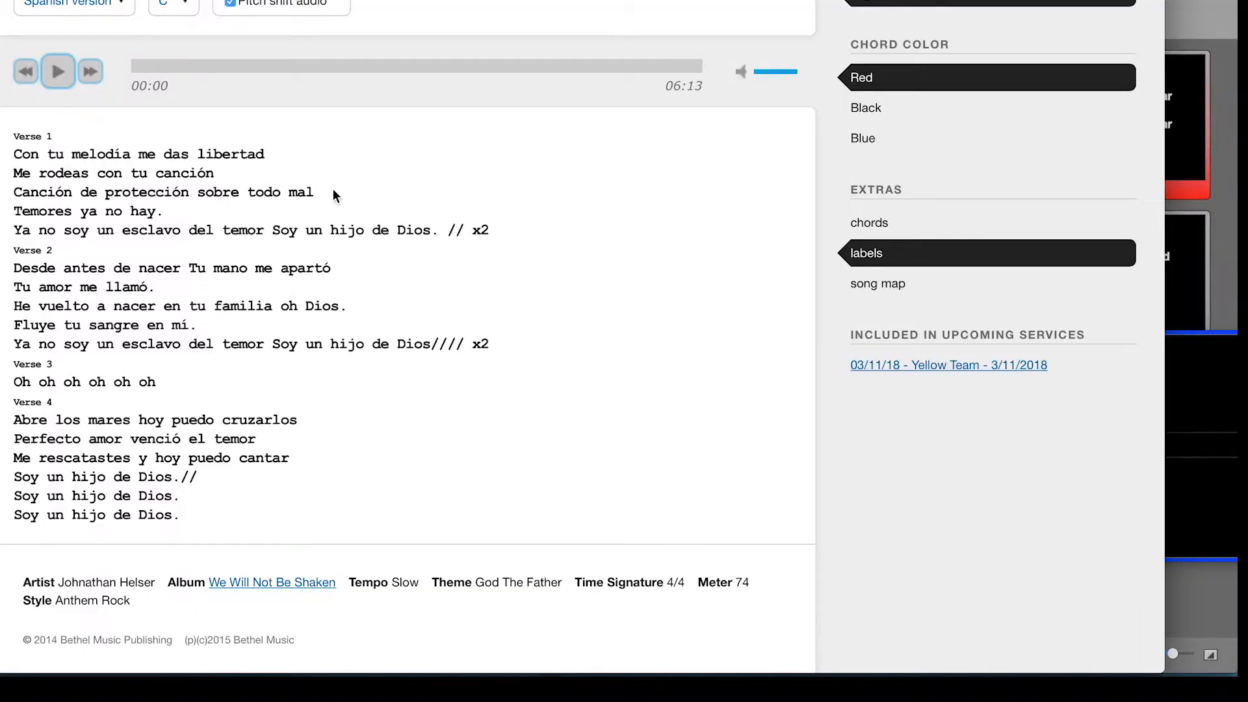
- Copy the source lyrics and select the text content of the new blank slide in Quick Edit
{"action": "left_click_drag", "start_coordinate": [325, 194], "coordinate": [3, 149]}
{"action": "key", "text": "cmd+c"}
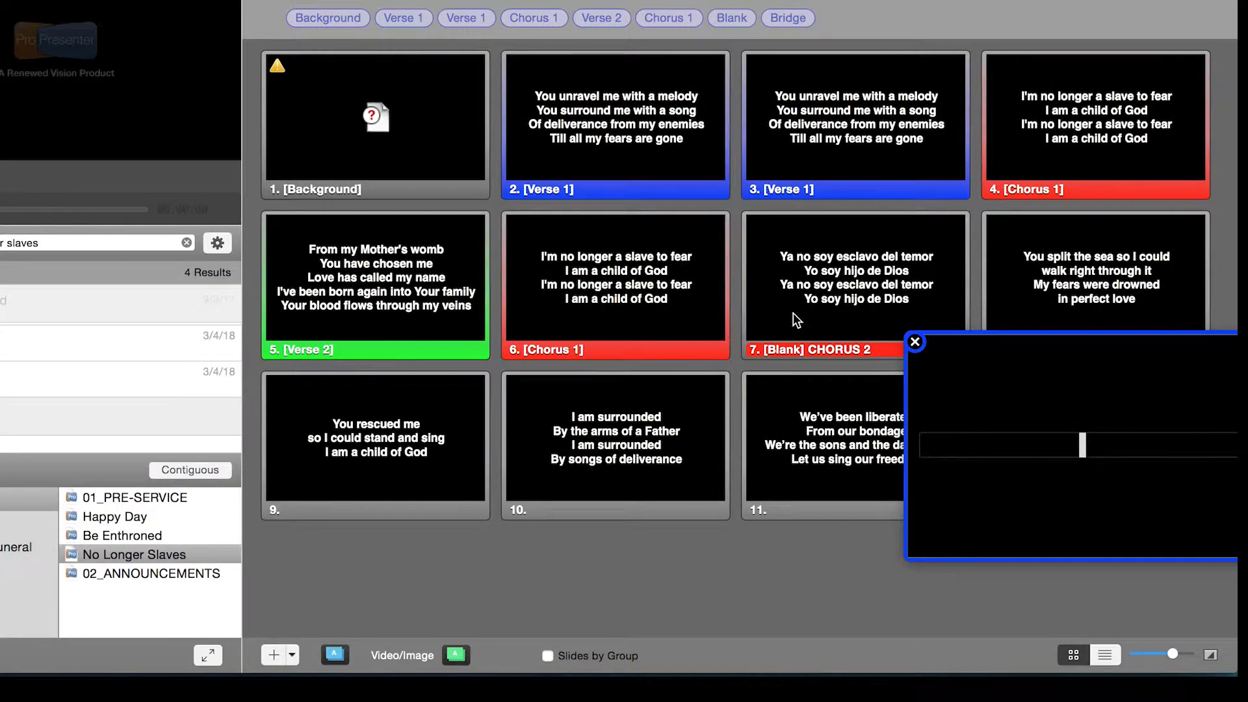
{"action": "left_click", "coordinate": [1136, 452]}
{"action": "left_click", "coordinate": [1136, 451], "text": "alt"}
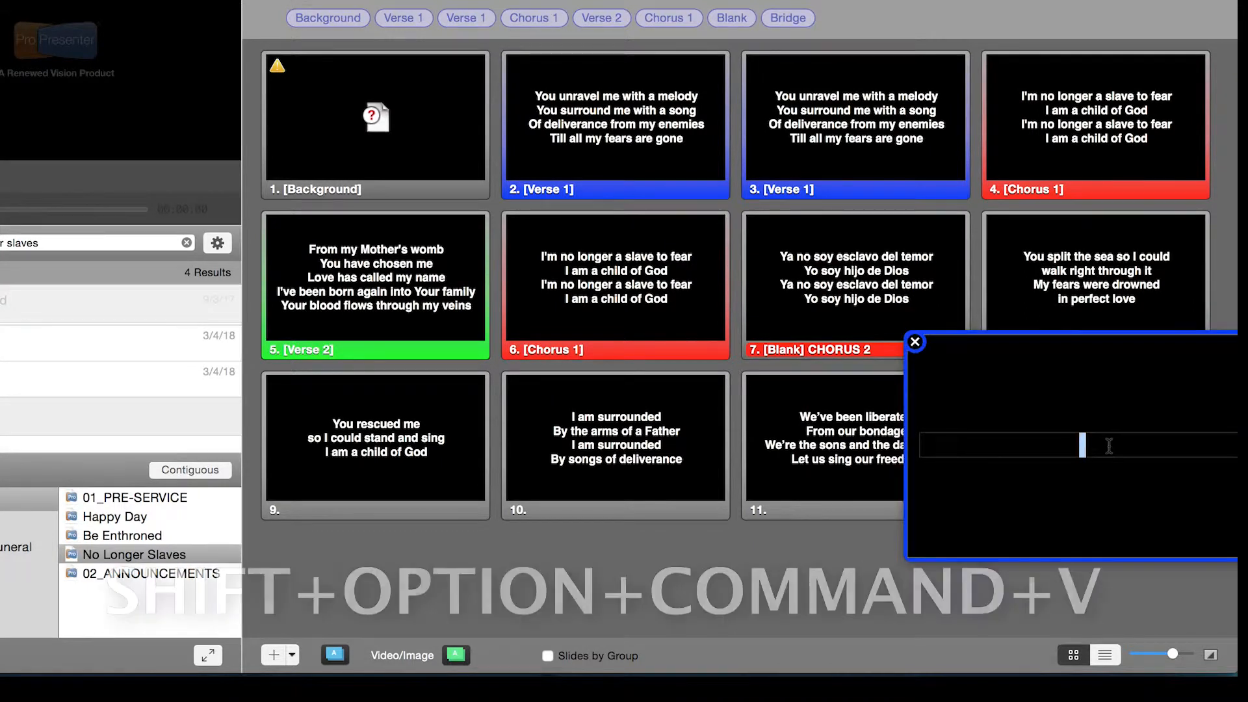
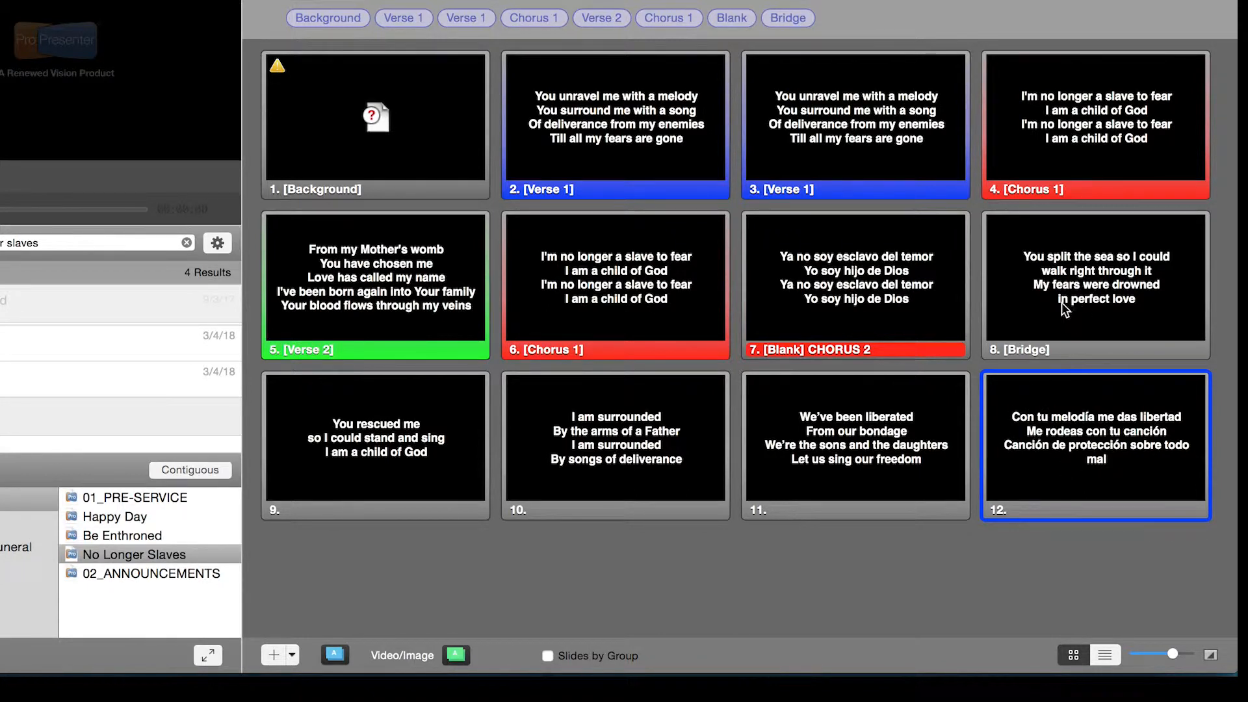
- Assign the last slide, with the Spanish lyrics, to a new custom group labelled "Spanish Verse 1" with the colour Red
{"action": "left_click", "coordinate": [1028, 333]}
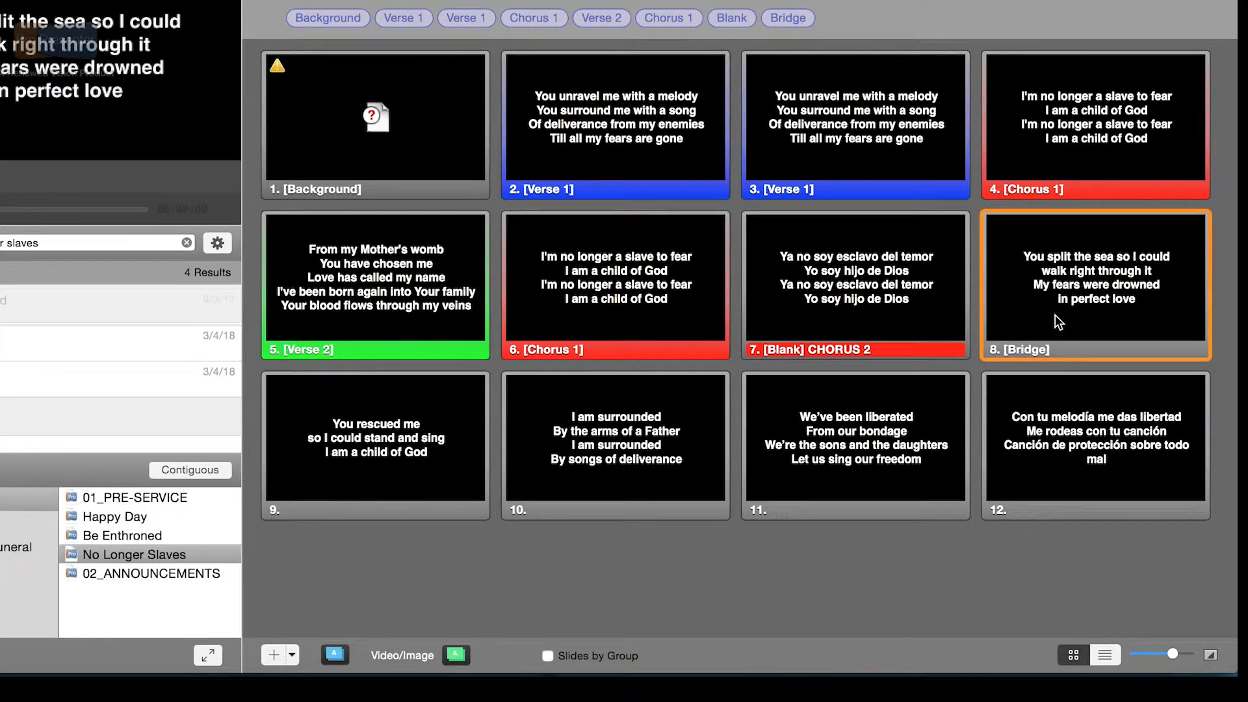
{"action": "left_click", "coordinate": [1090, 468]}
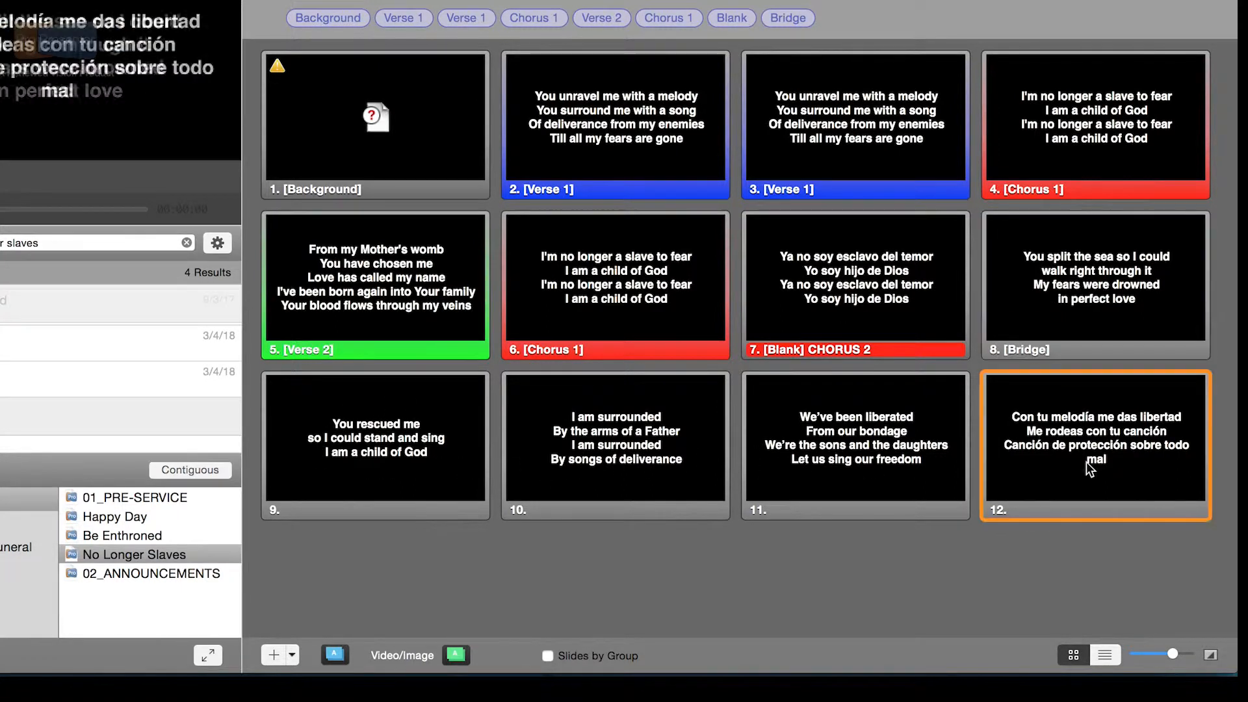
{"action": "right_click", "coordinate": [1089, 465]}
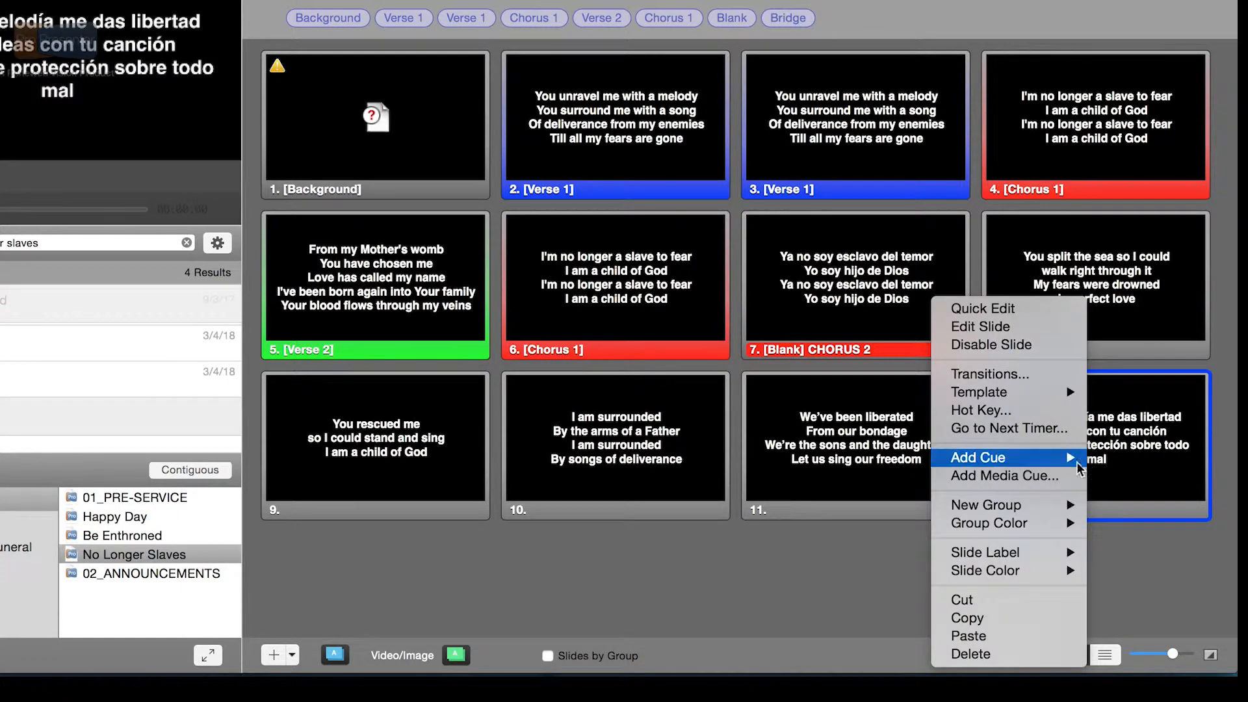
{"action": "mouse_move", "coordinate": [989, 504]}
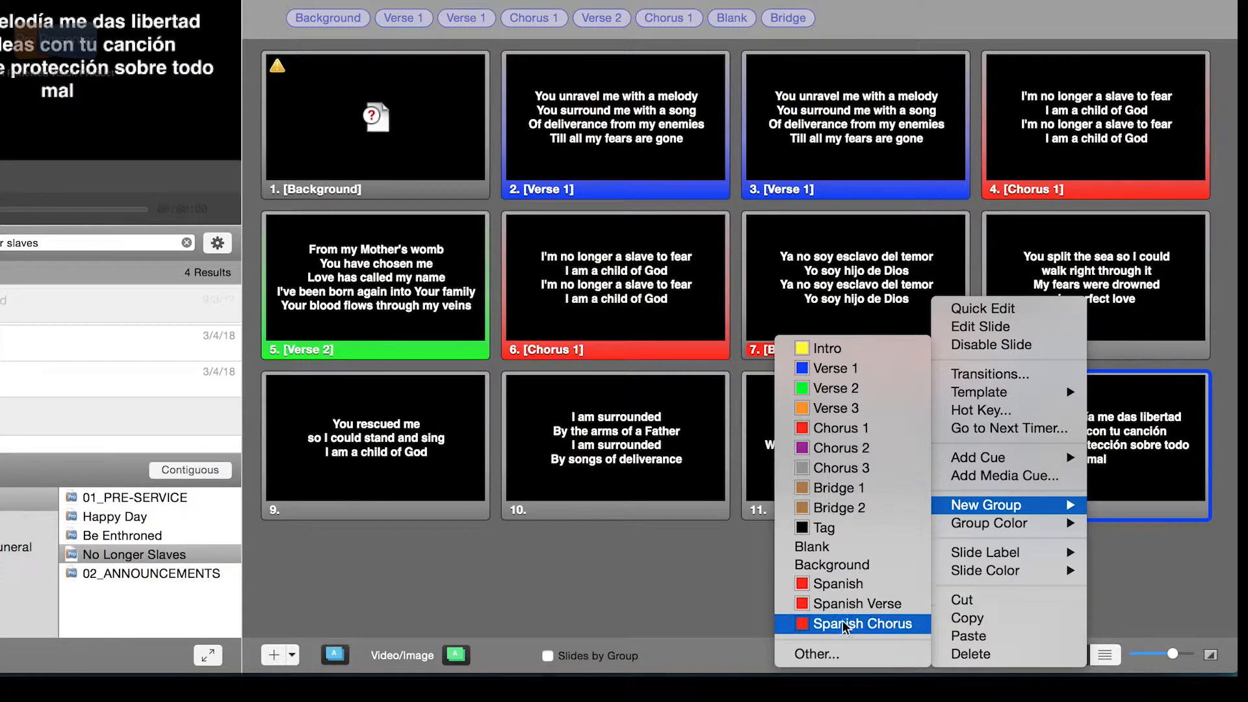
{"action": "left_click", "coordinate": [818, 654]}
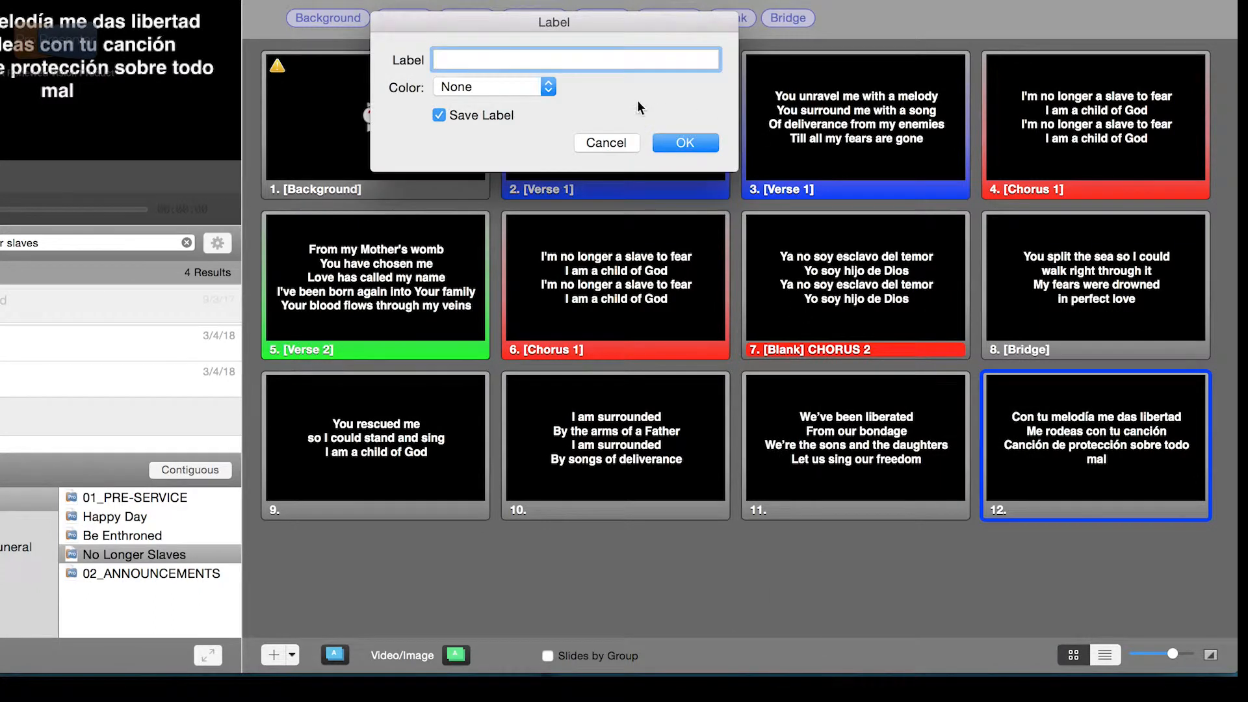
{"action": "type", "text": "Spanish Verse 1"}
{"action": "left_click", "coordinate": [462, 88]}
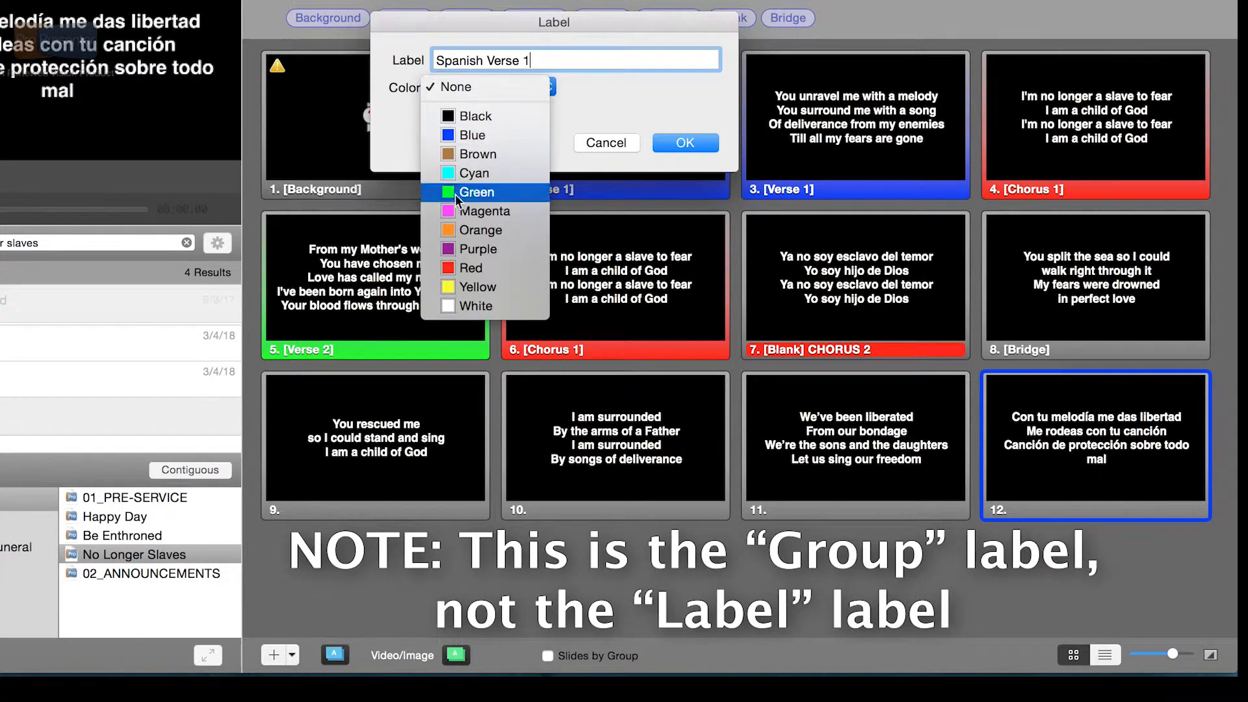
{"action": "left_click", "coordinate": [463, 268]}
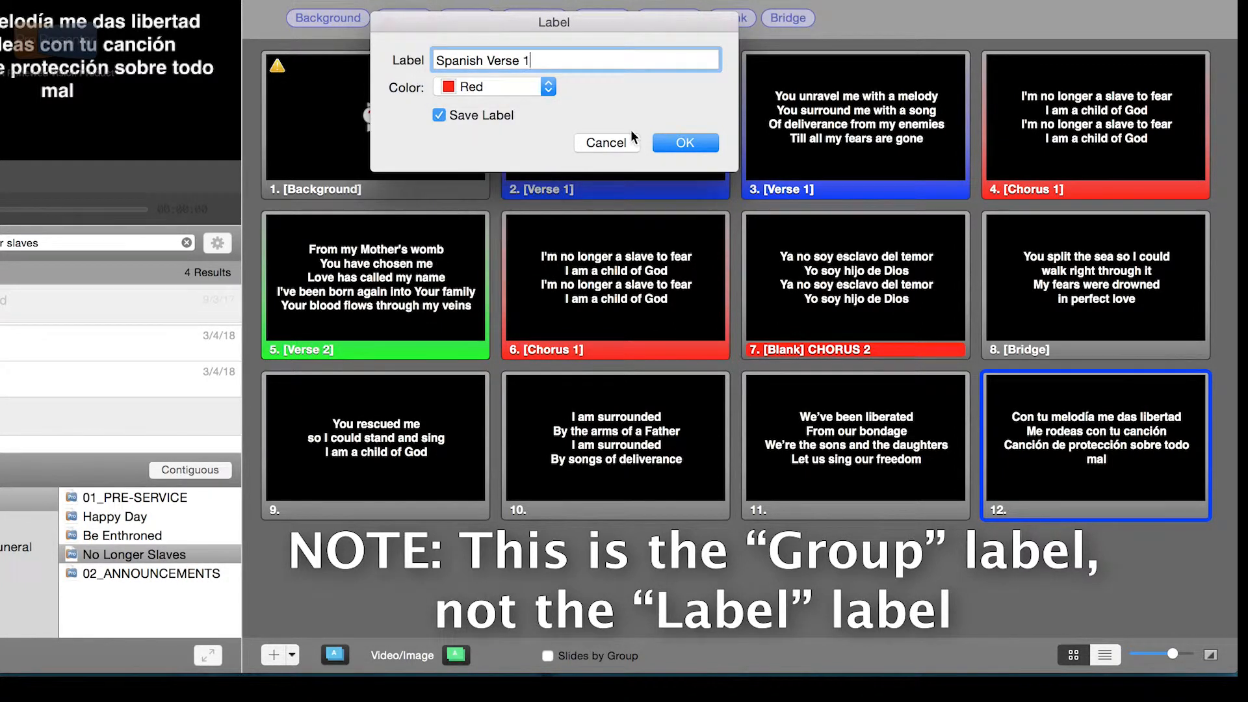
{"action": "left_click", "coordinate": [700, 144]}
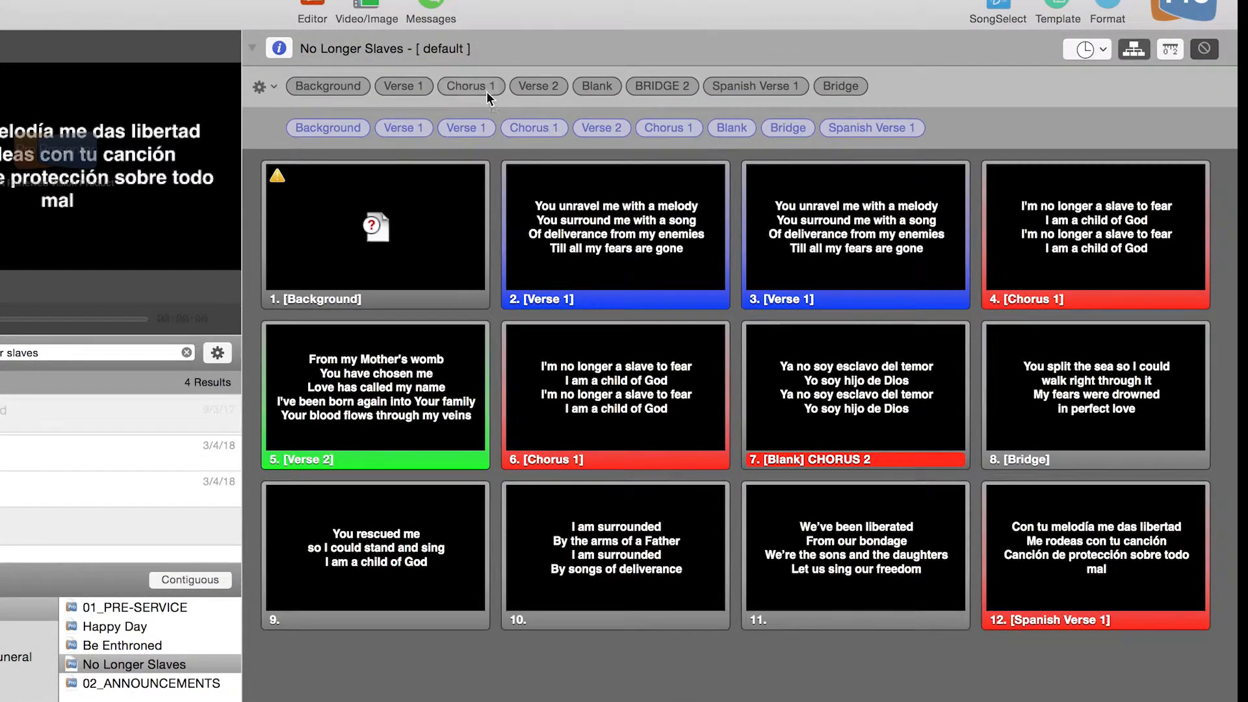
- Add the Spanish Verse 1 group to the arrangement directly after Background and check the resulting slide order
{"action": "left_click_drag", "start_coordinate": [747, 84], "coordinate": [377, 126]}
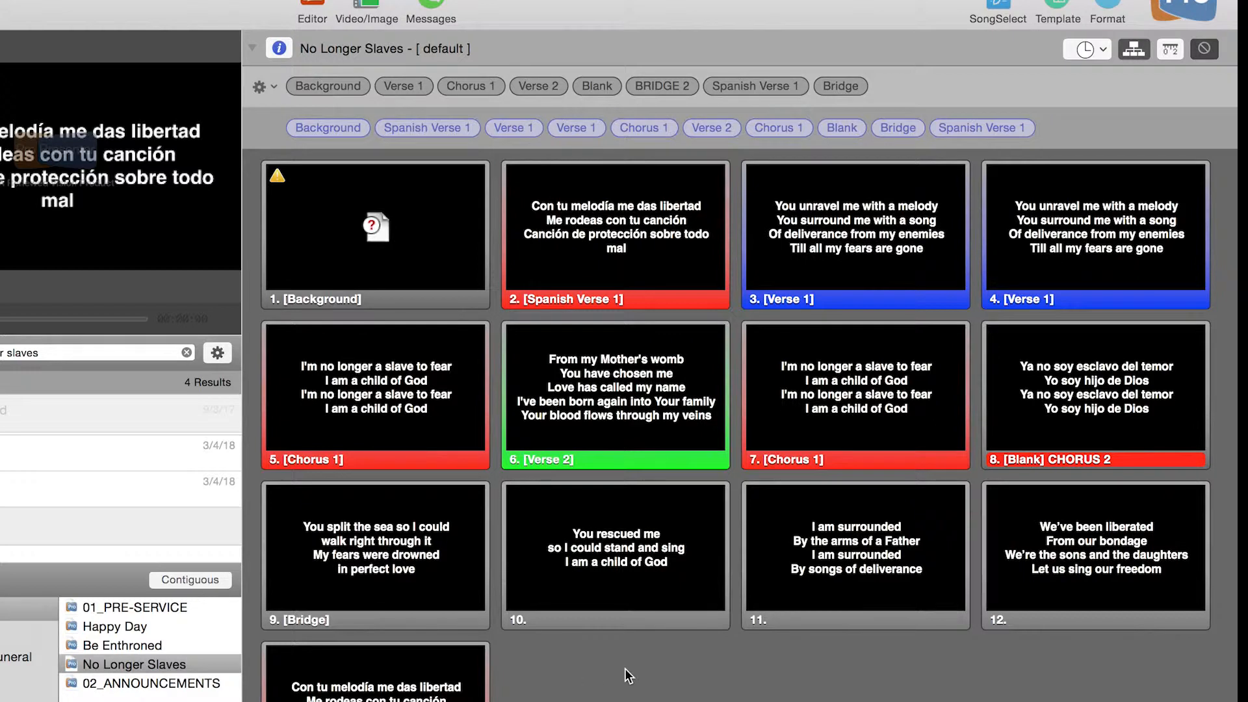
{"action": "scroll", "coordinate": [628, 676], "scroll_direction": "down", "scroll_amount": 1}
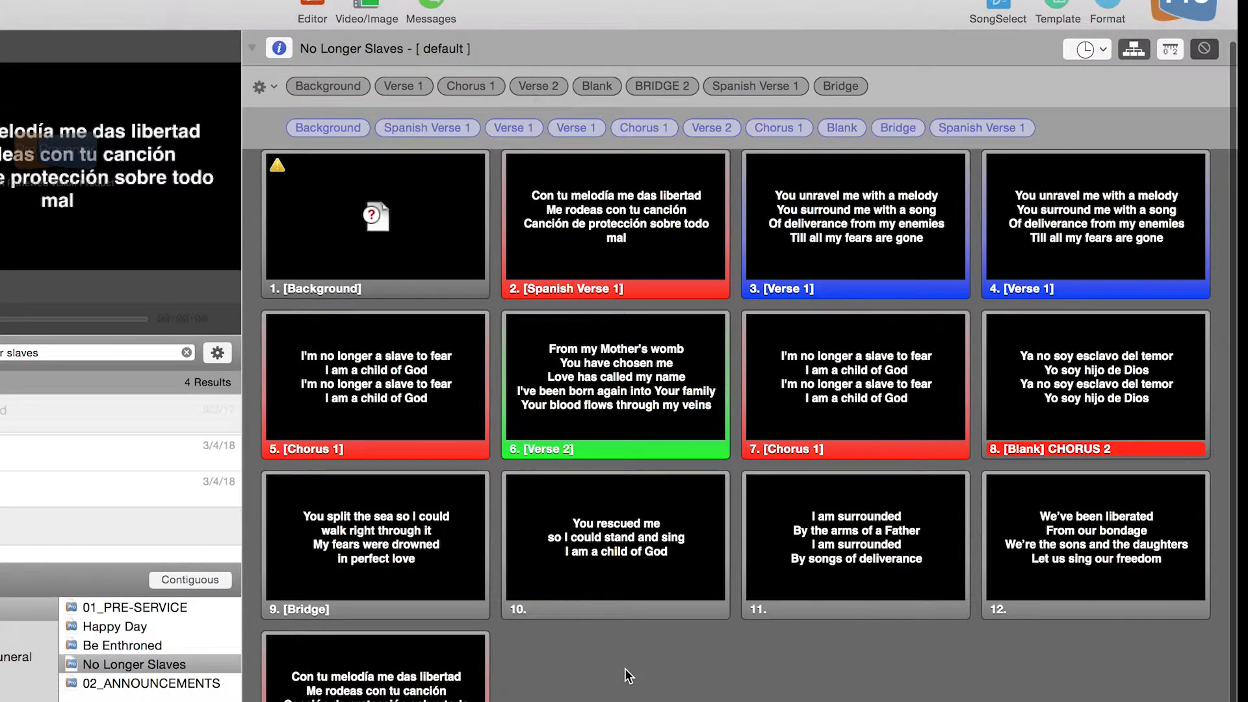
{"action": "scroll", "coordinate": [628, 677], "scroll_direction": "down", "scroll_amount": 1}
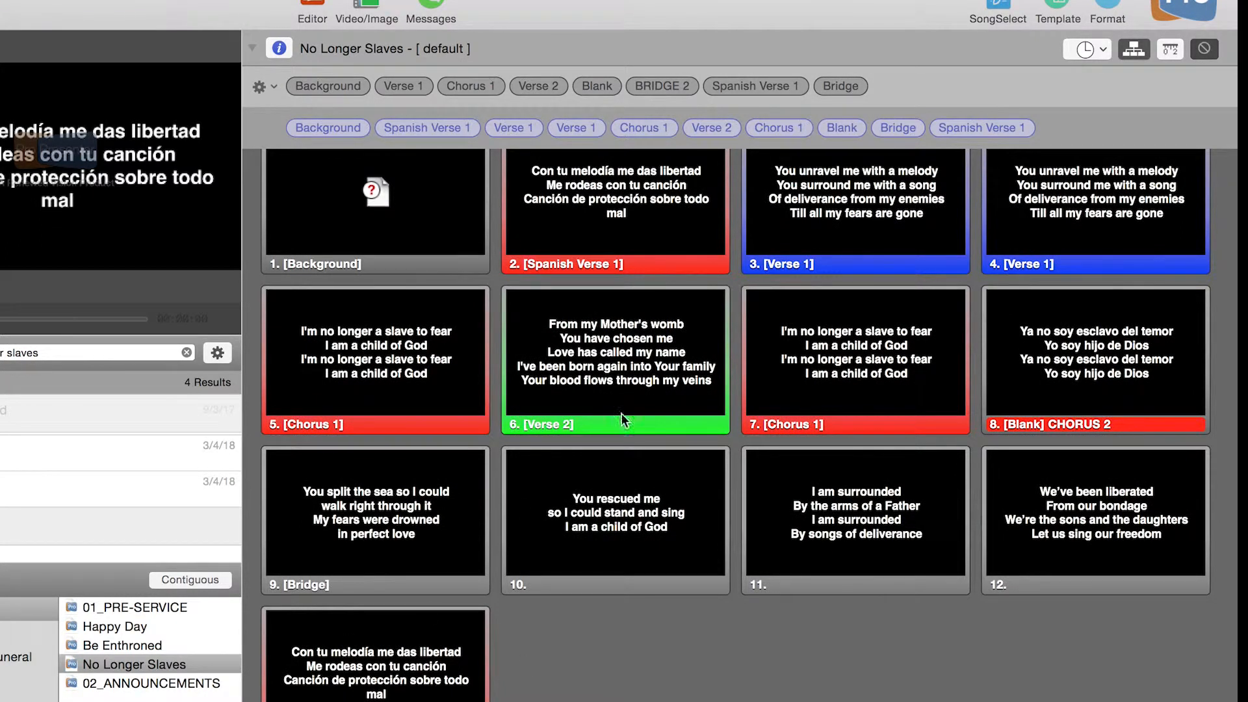
{"action": "scroll", "coordinate": [560, 434], "scroll_direction": "up", "scroll_amount": 1}
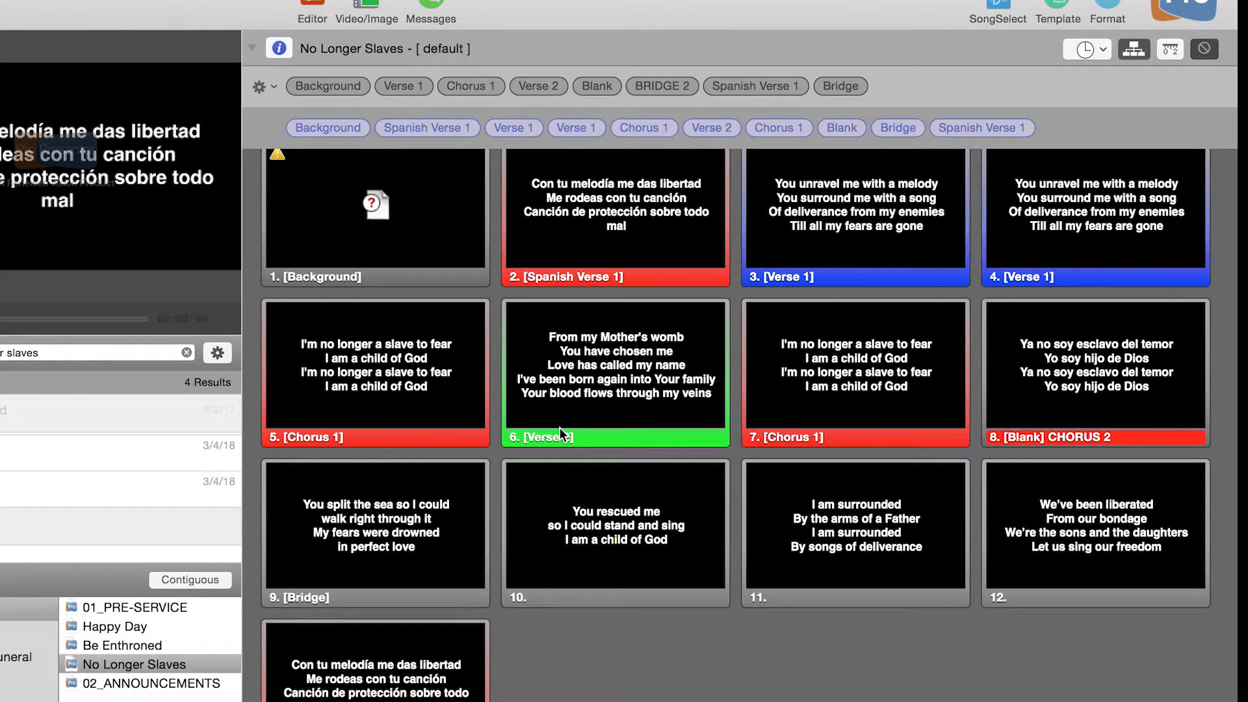
- Duplicate the Verse 2 slide within its group by copying it and pasting it directly after the original
{"action": "left_click", "coordinate": [598, 388]}
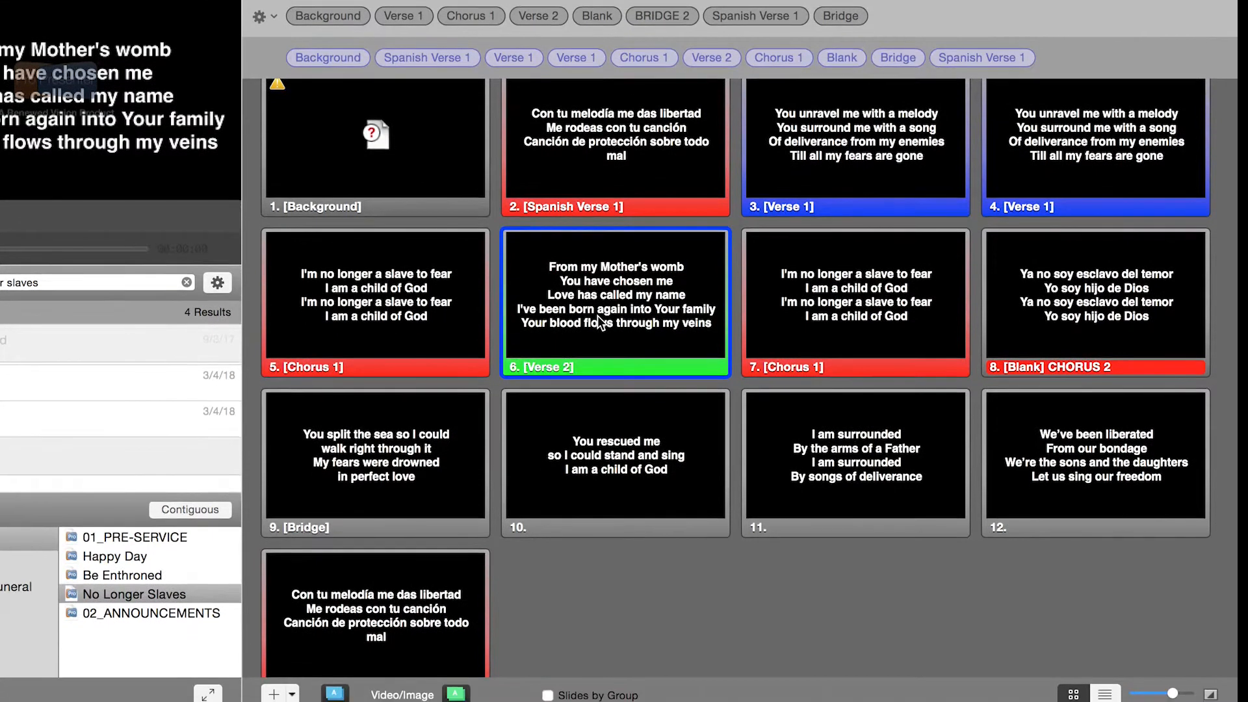
{"action": "right_click", "coordinate": [602, 351]}
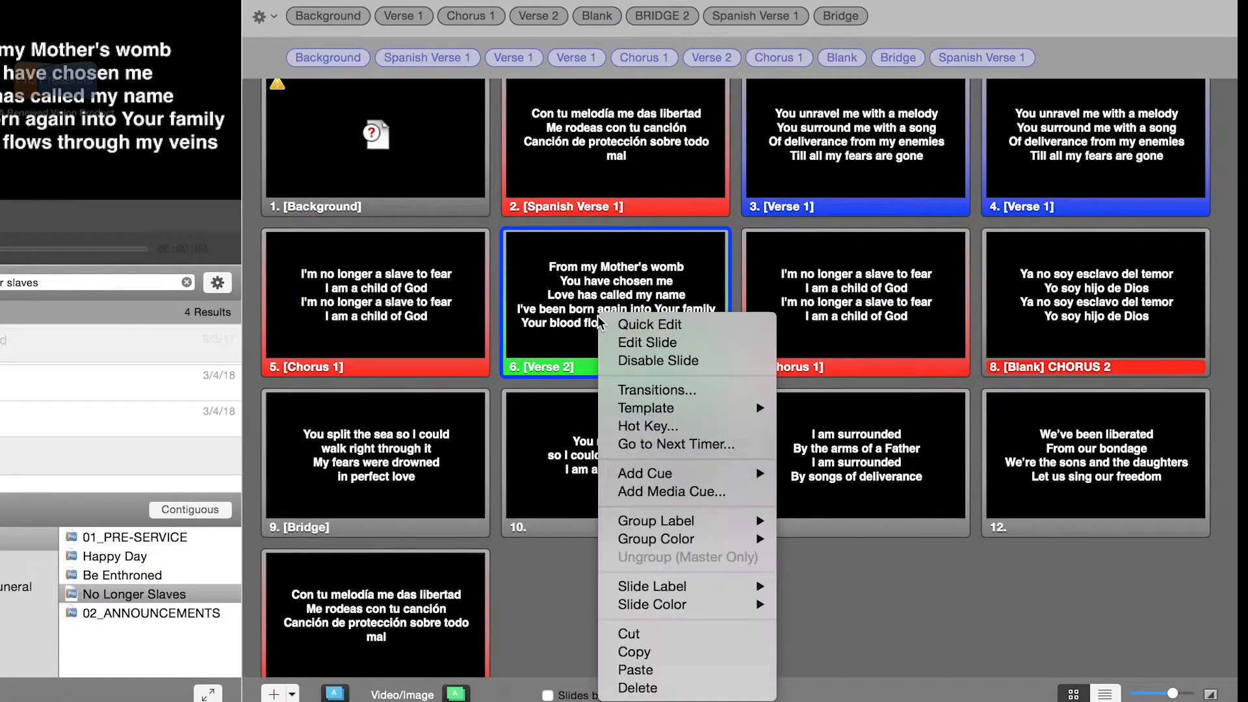
{"action": "left_click", "coordinate": [648, 657]}
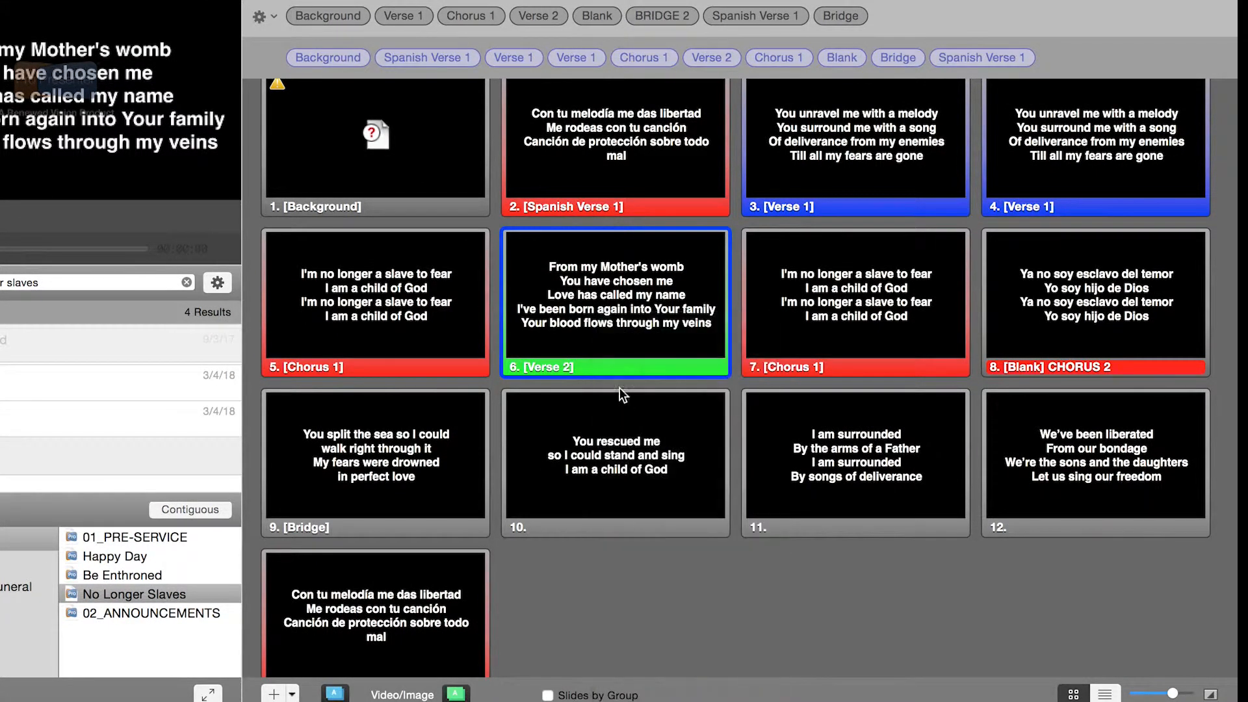
{"action": "right_click", "coordinate": [619, 346]}
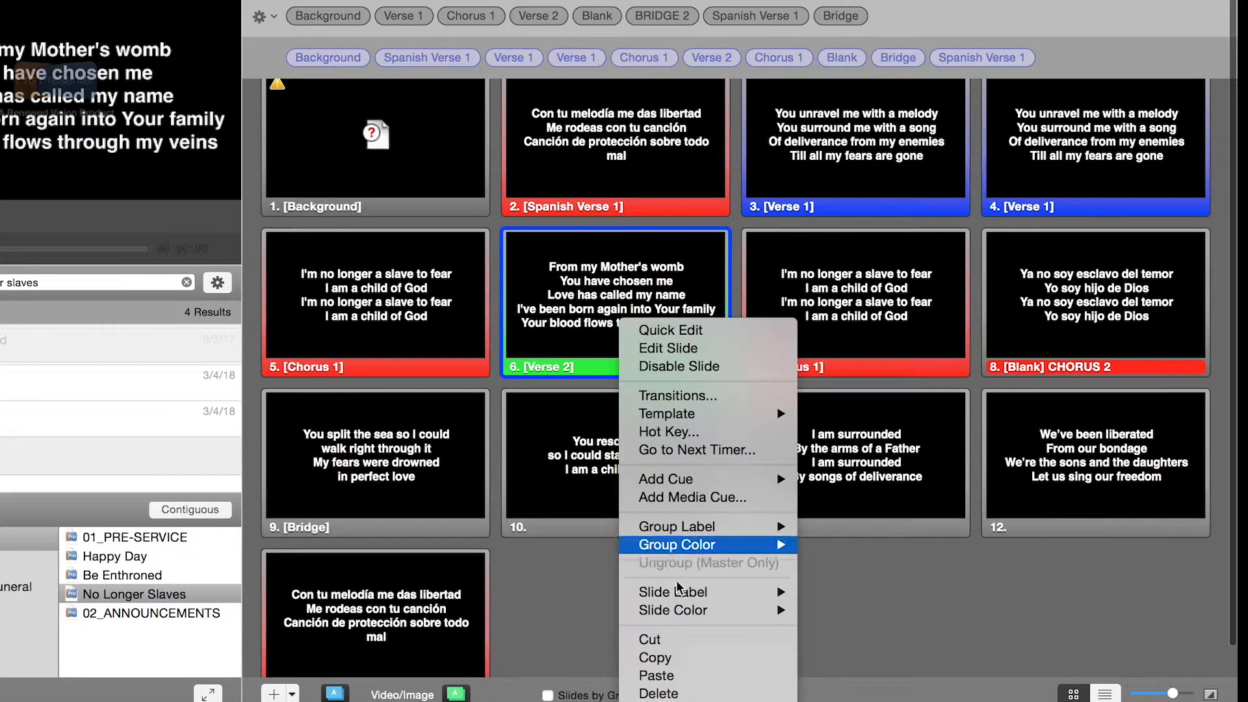
{"action": "left_click", "coordinate": [682, 680]}
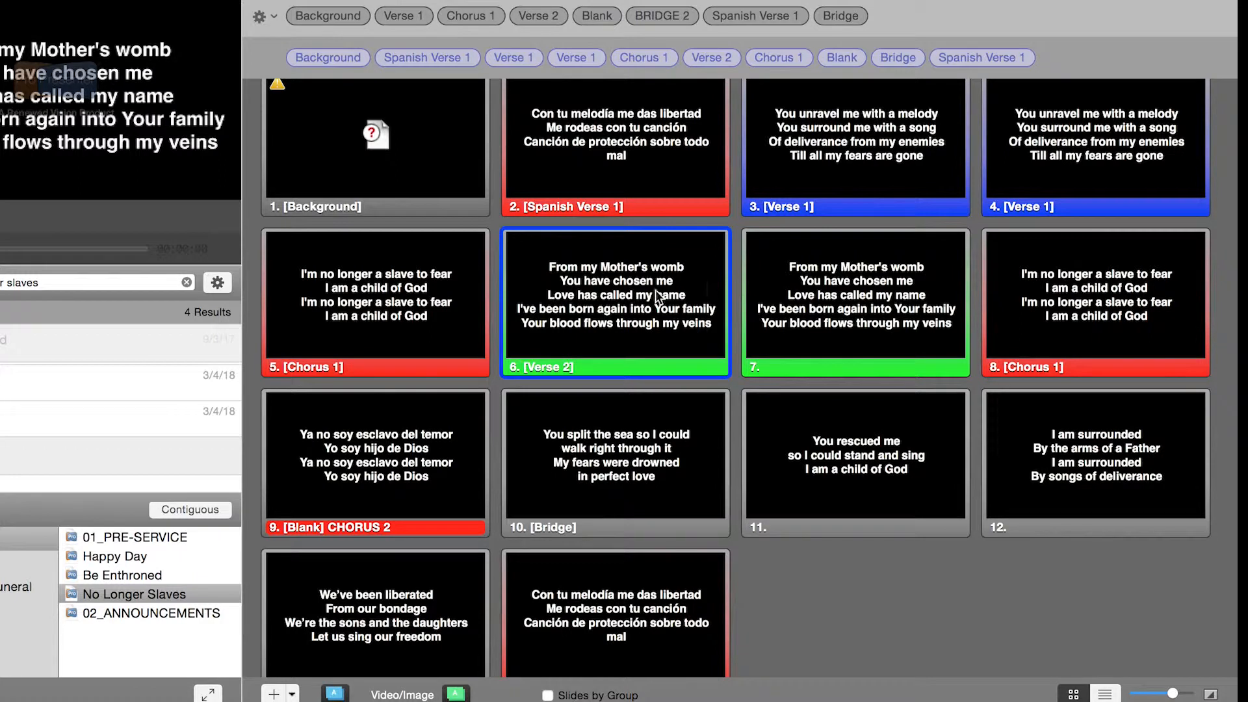
- Replace the text of the duplicated Verse 2 slide with "Heres more wrods" using Quick Edit
{"action": "left_click", "coordinate": [804, 320]}
{"action": "right_click", "coordinate": [805, 320]}
{"action": "left_click", "coordinate": [808, 323]}
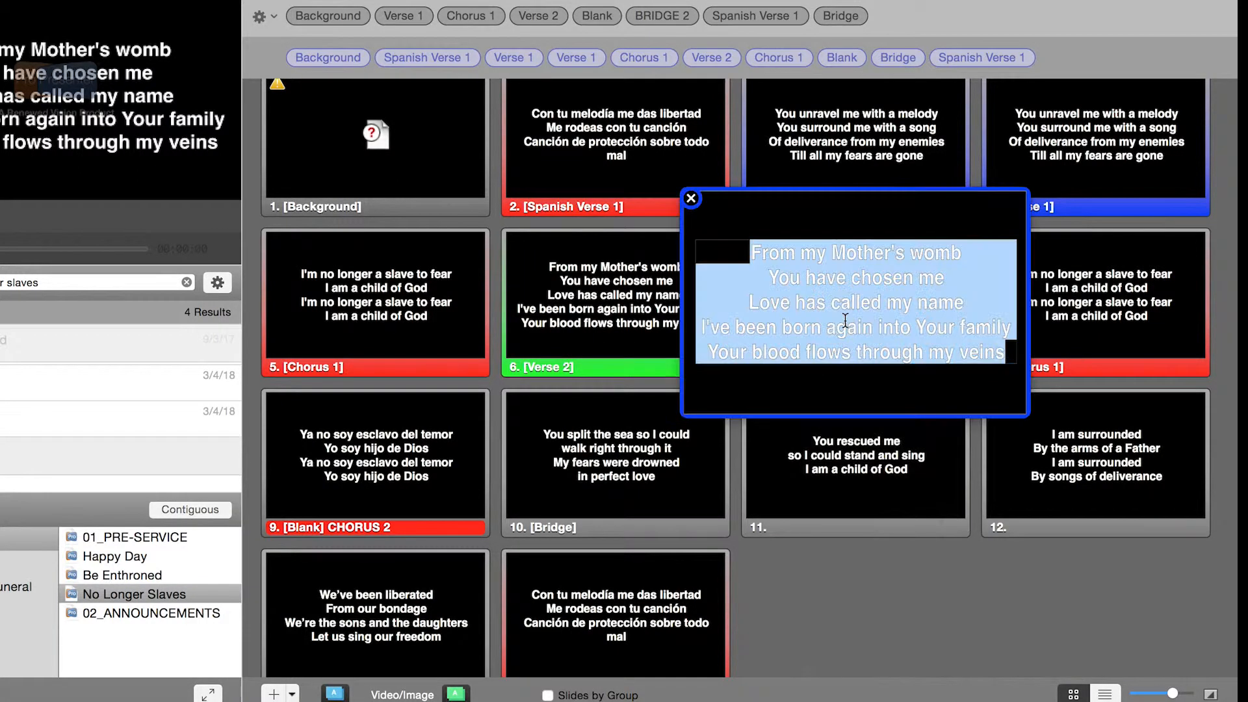
{"action": "type", "text": "Heres ore"}
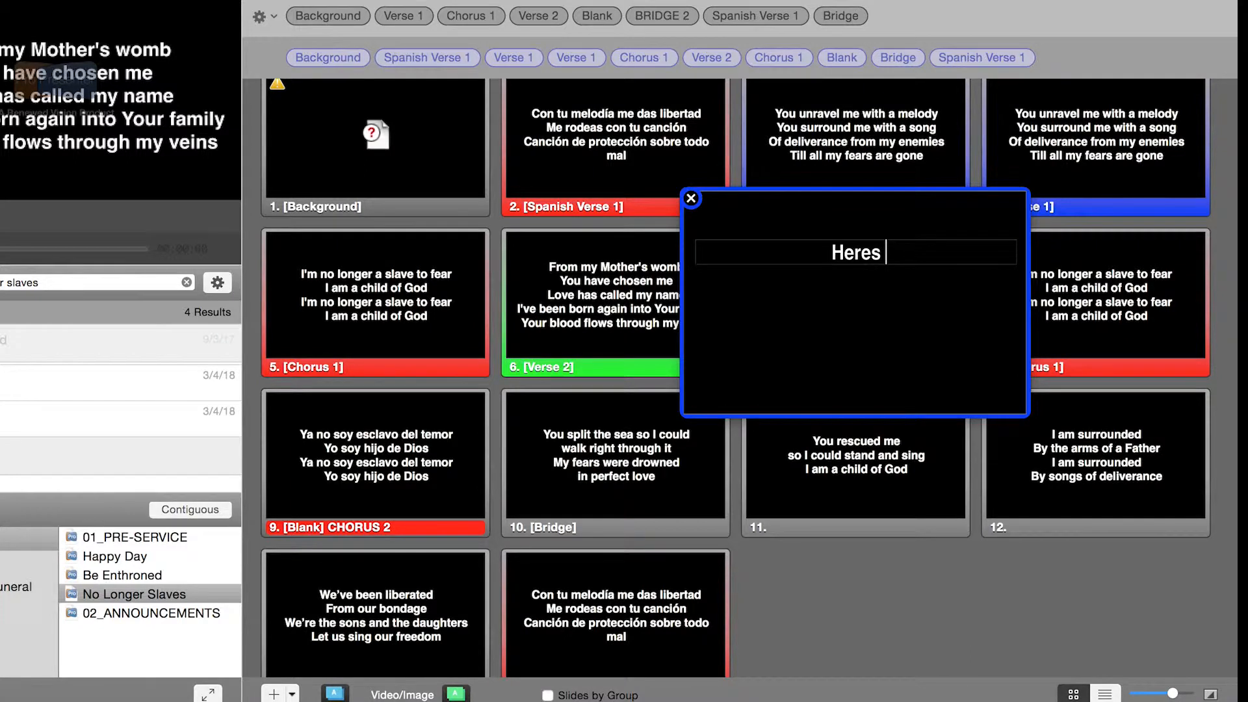
{"action": "key", "text": "BackSpace"}
{"action": "key", "text": "BackSpace"}
{"action": "key", "text": "BackSpace"}
{"action": "type", "text": "more lis"}
{"action": "key", "text": "BackSpace"}
{"action": "key", "text": "BackSpace"}
{"action": "key", "text": "BackSpace"}
{"action": "type", "text": "so"}
{"action": "key", "text": "BackSpace"}
{"action": "key", "text": "BackSpace"}
{"action": "type", "text": "wrods"}
{"action": "key", "text": "Return"}
{"action": "left_click", "coordinate": [691, 198]}
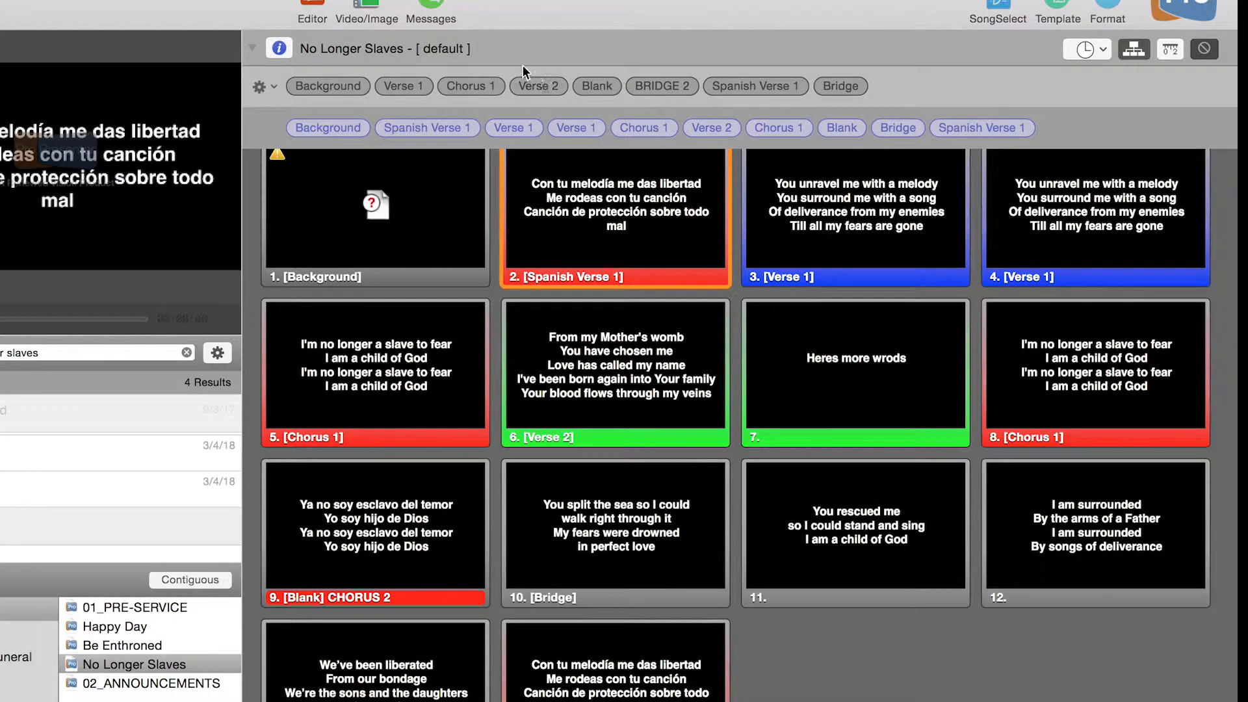
- Add the two-slide Verse 2 group to the arrangement between Background and Spanish Verse 1
{"action": "left_click_drag", "start_coordinate": [547, 91], "coordinate": [388, 126]}
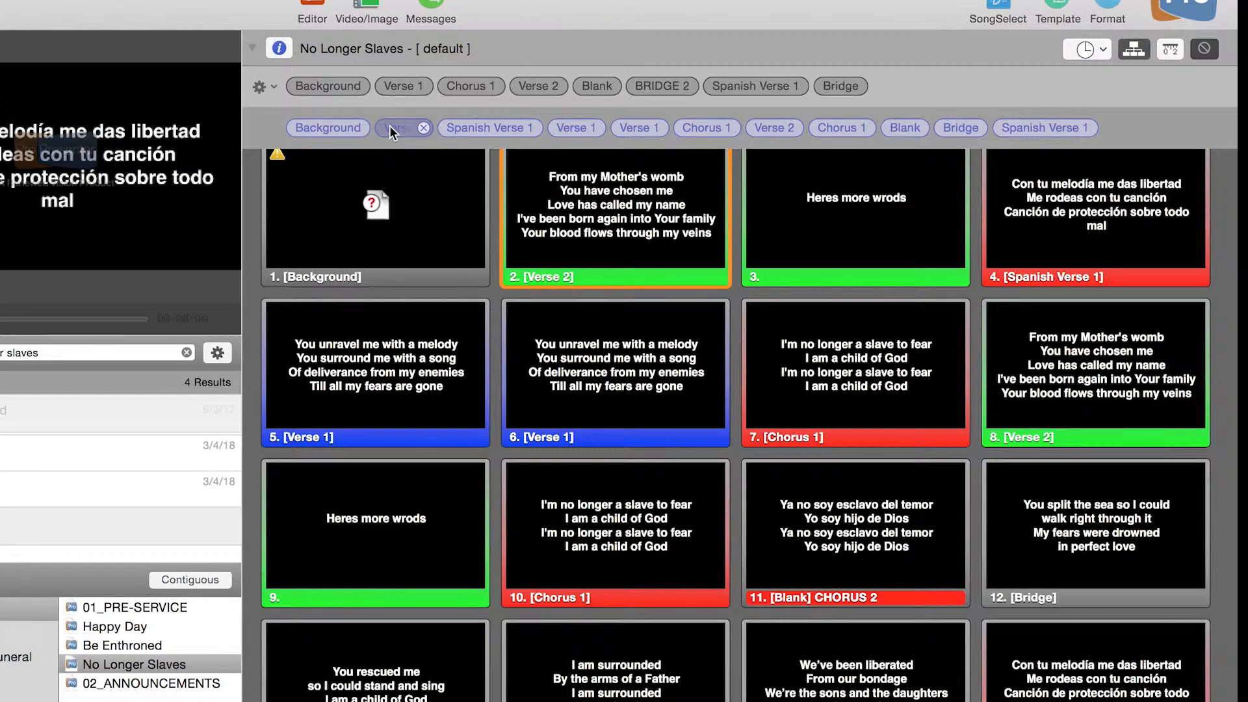